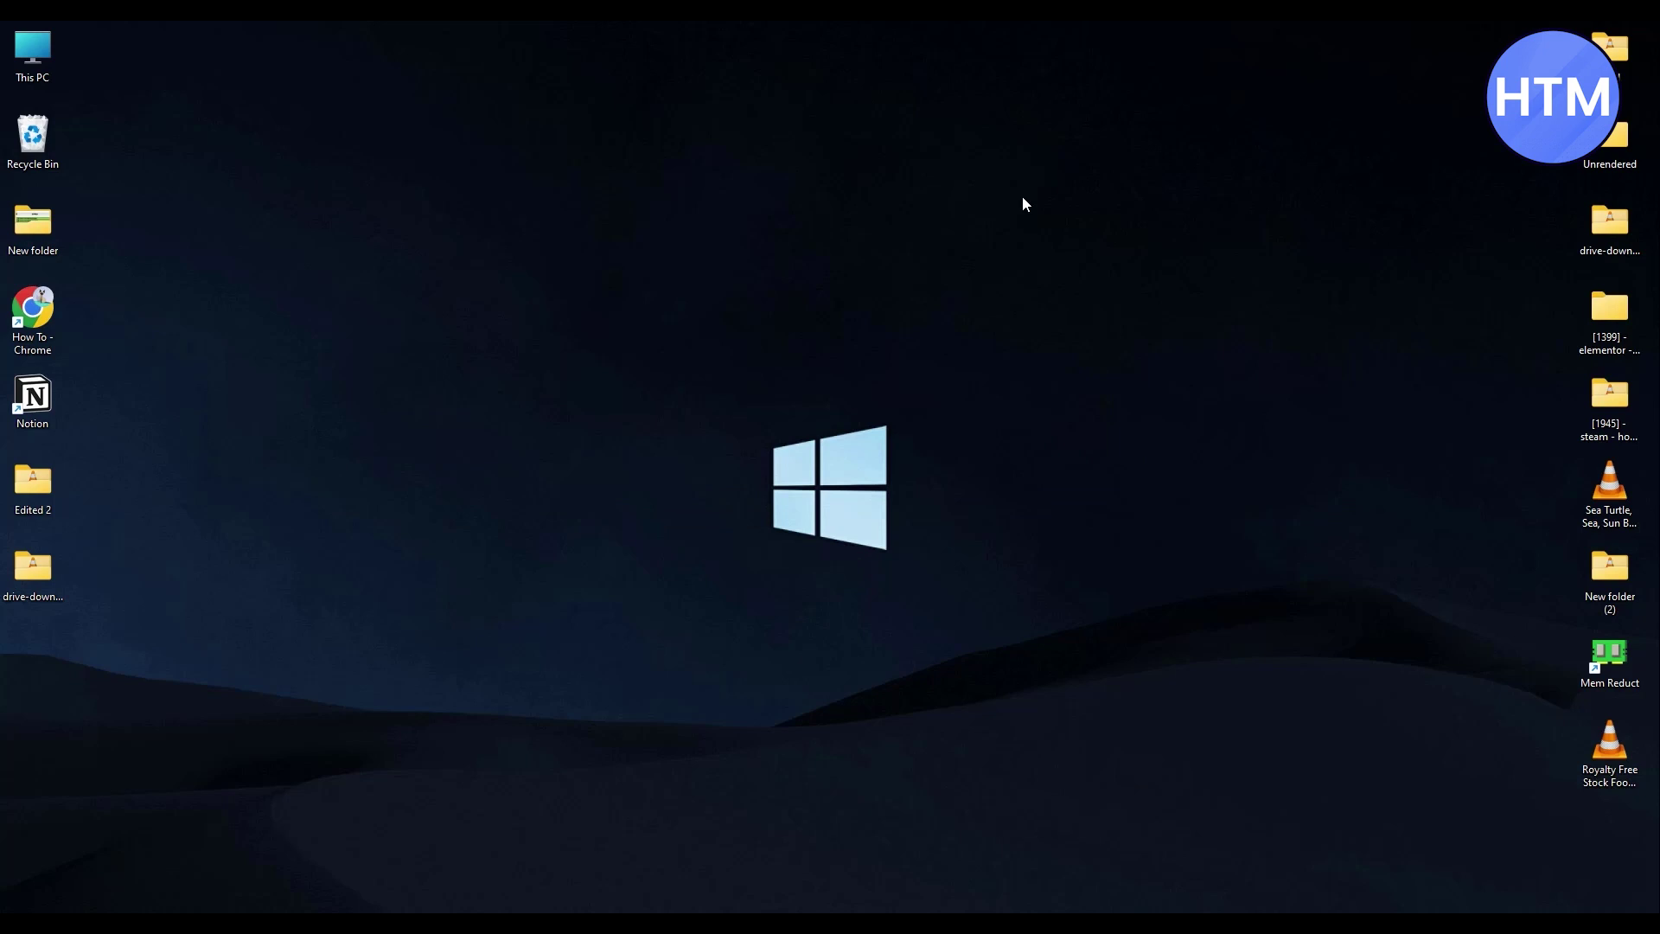
- Search Windows Start for 'pr' to find Prime Video for Windows as the best match
key("super")
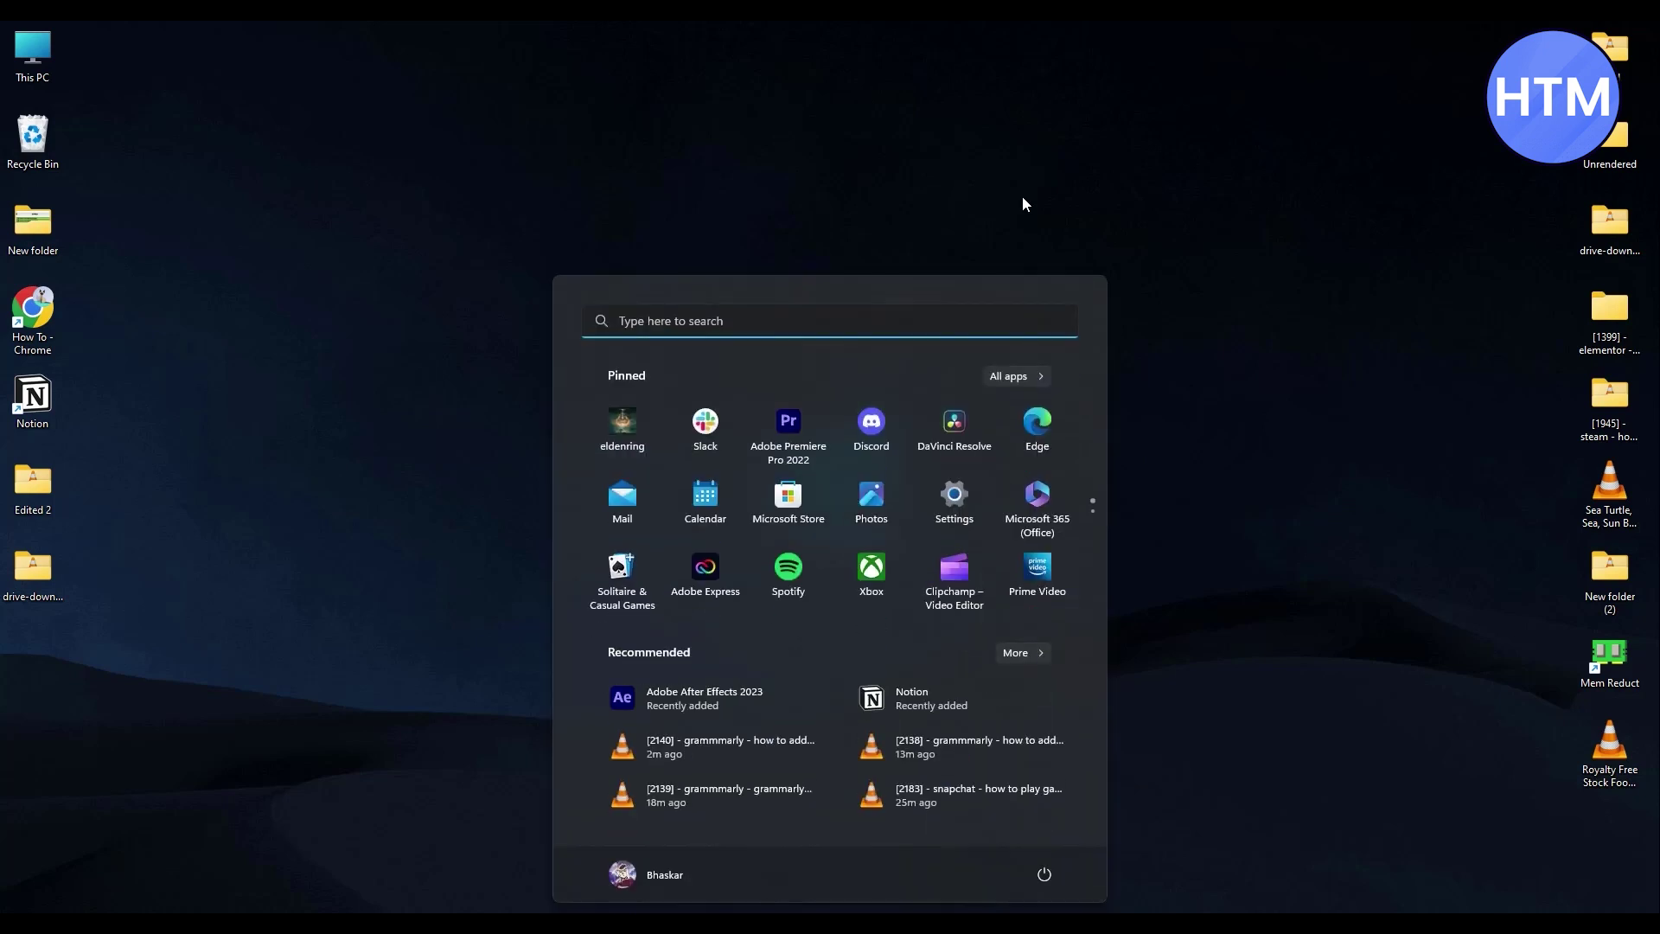
type("pr")
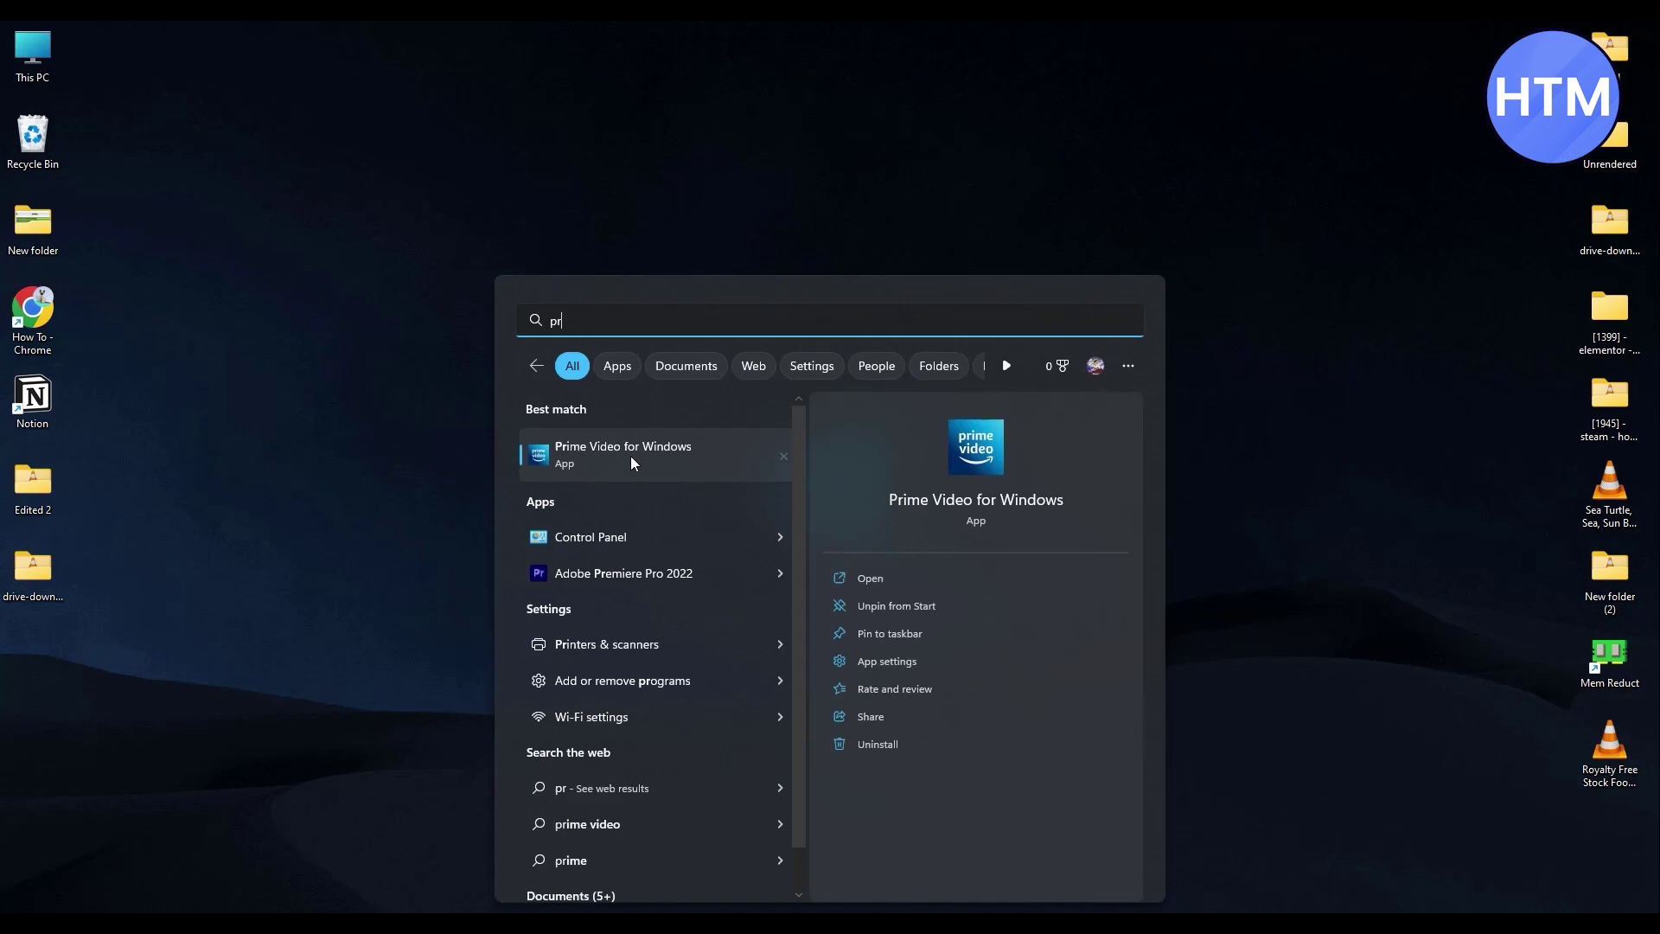
- Launch Prime Video for Windows and go to its Settings page
left_click(639, 450)
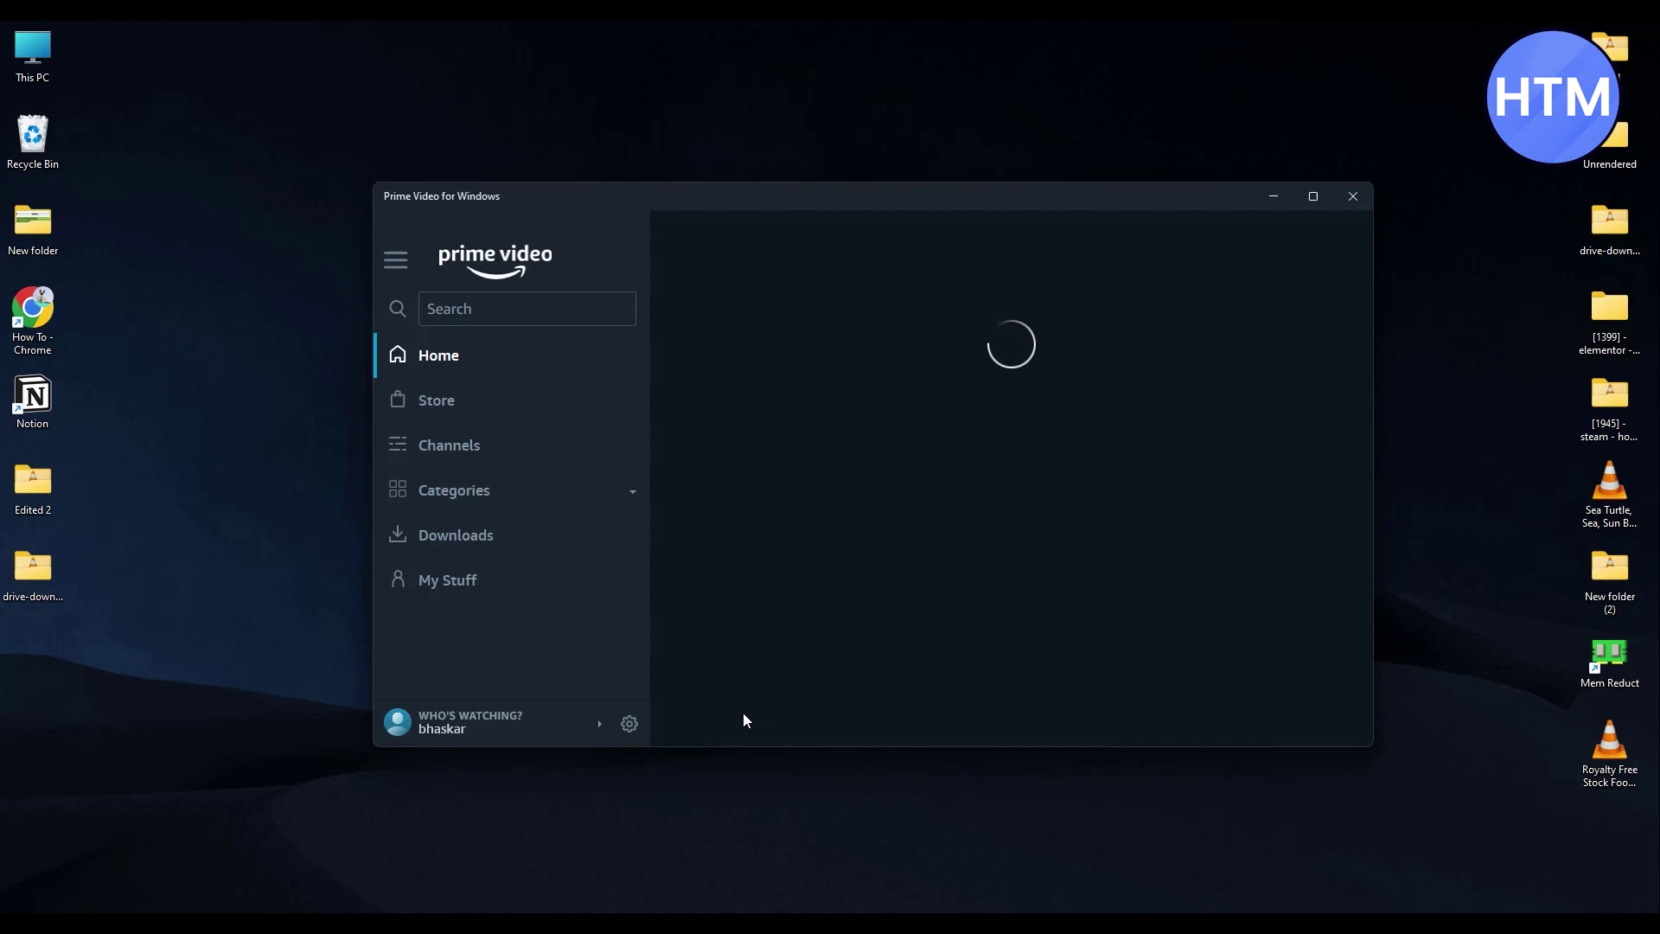
left_click(629, 727)
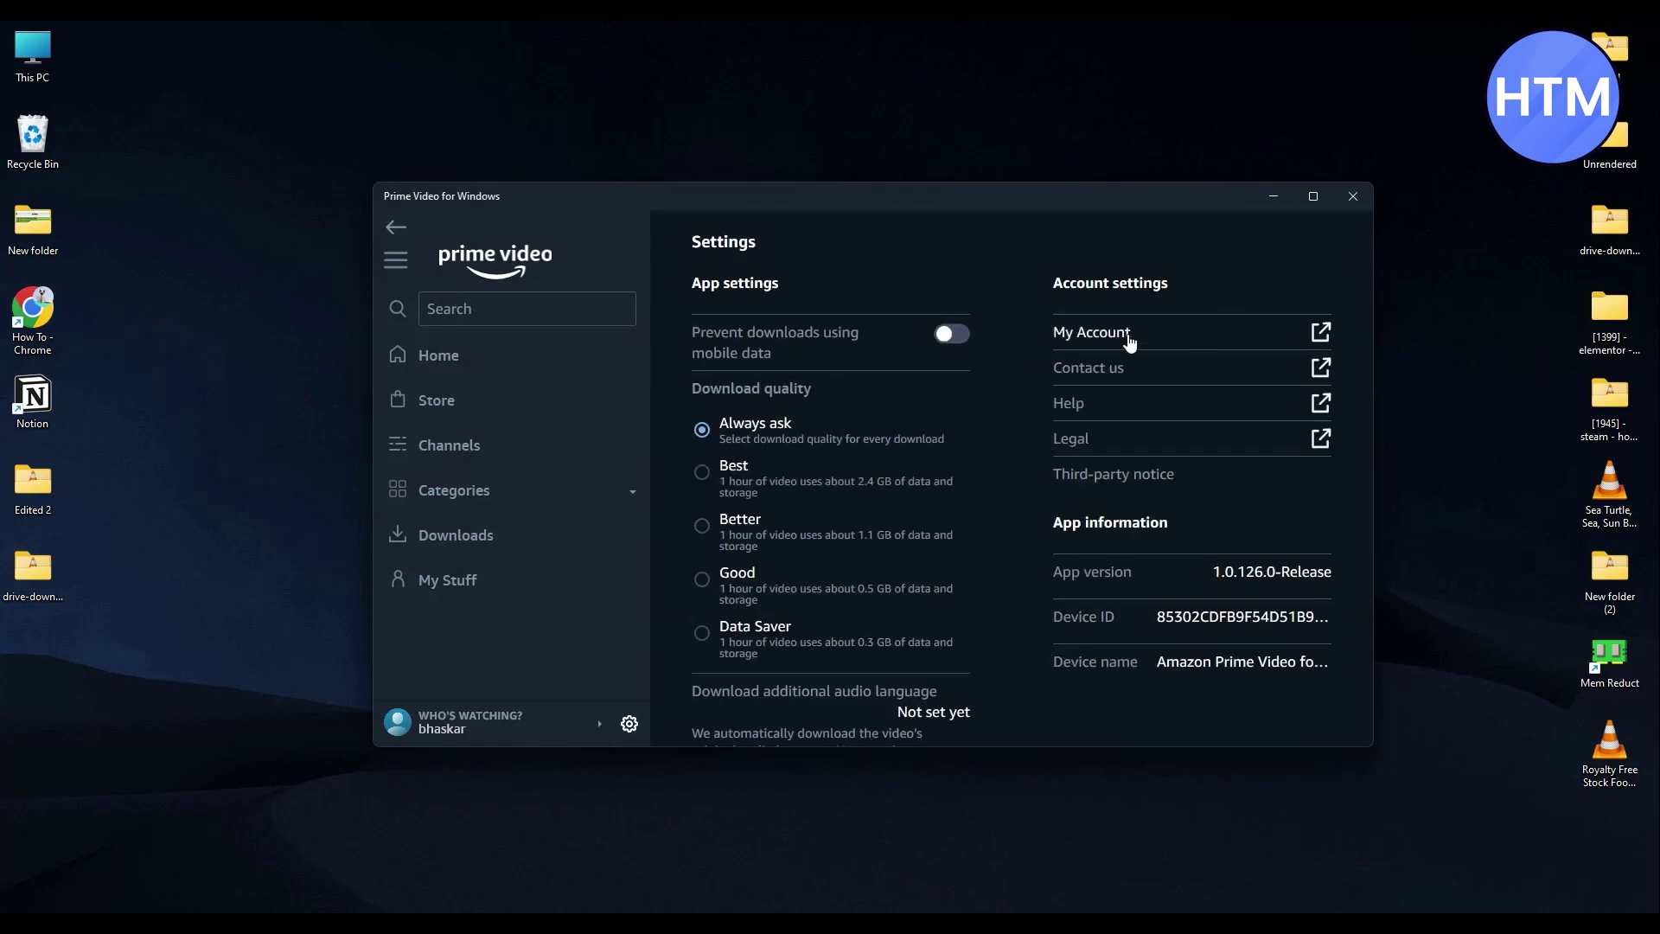
- Go to My Account on the website and show the Language section with English selected
left_click(1079, 338)
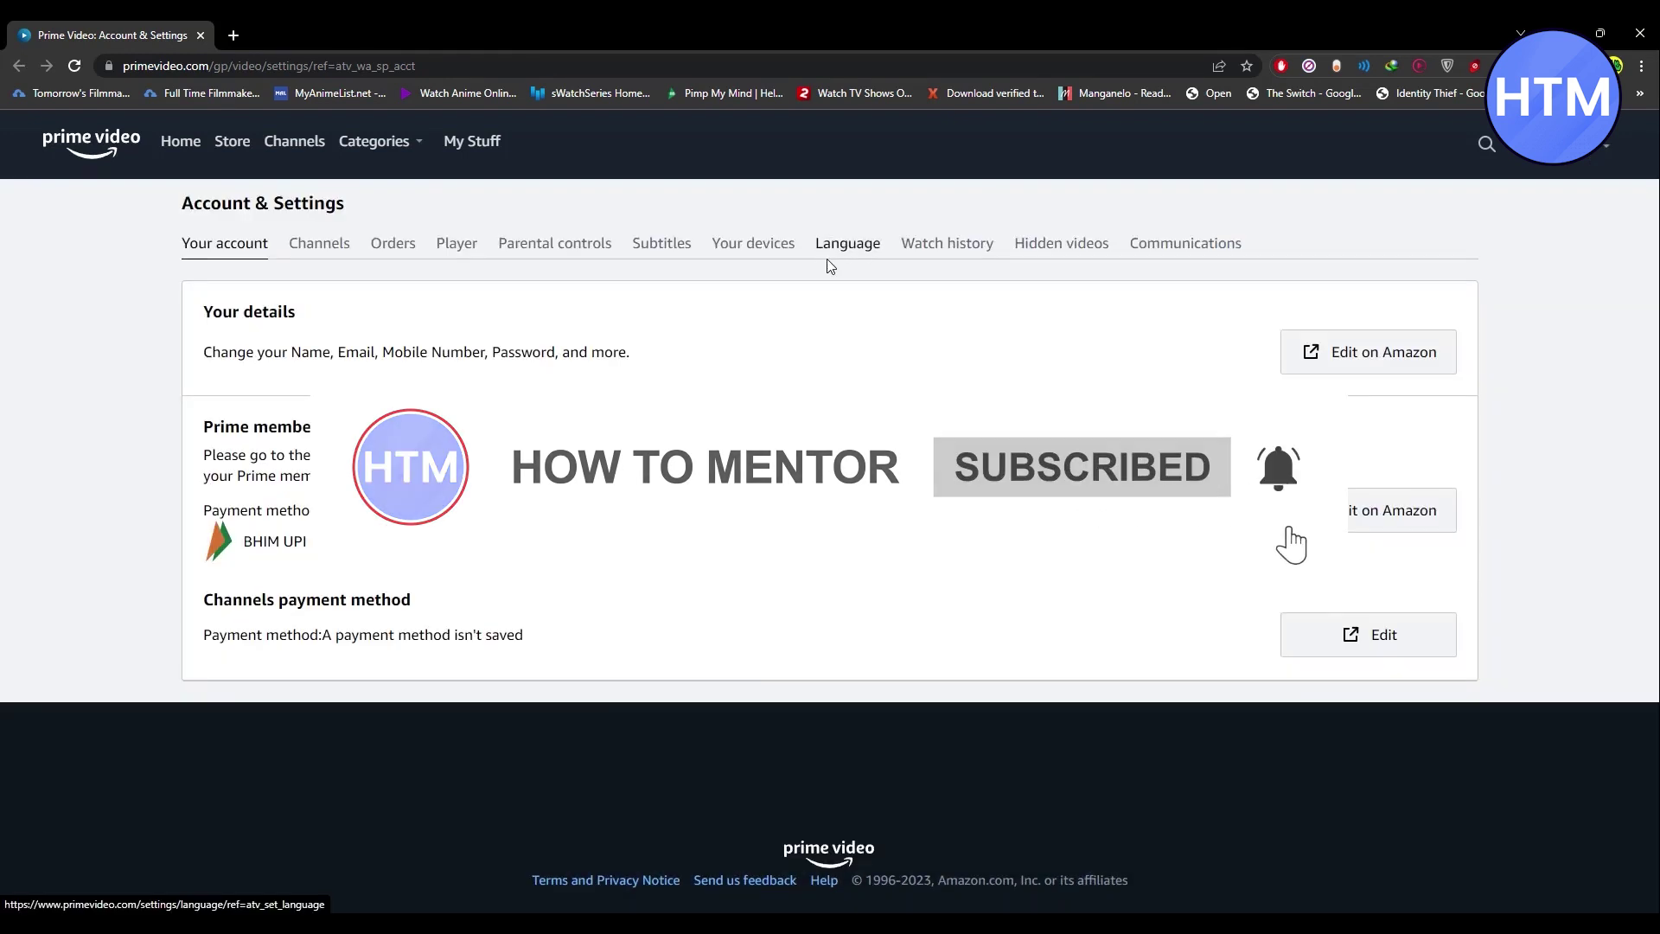
left_click(833, 249)
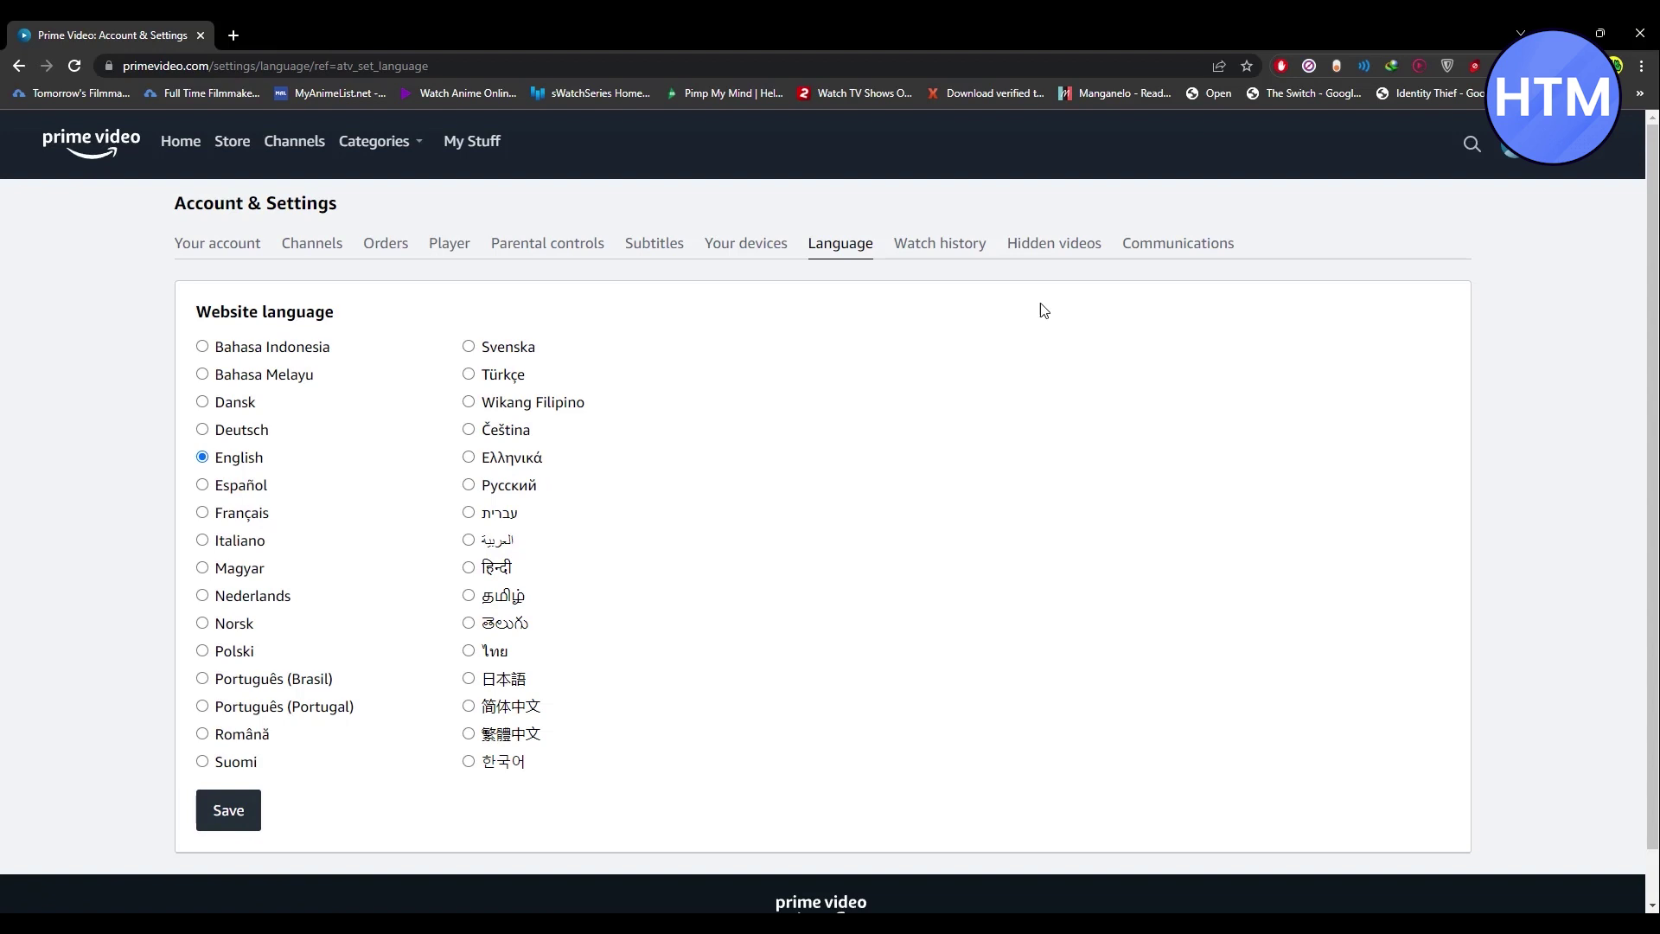
- Save हिन्दी as the website language and close the Prime Video for Windows app
left_click(240, 380)
left_click(525, 348)
left_click(497, 571)
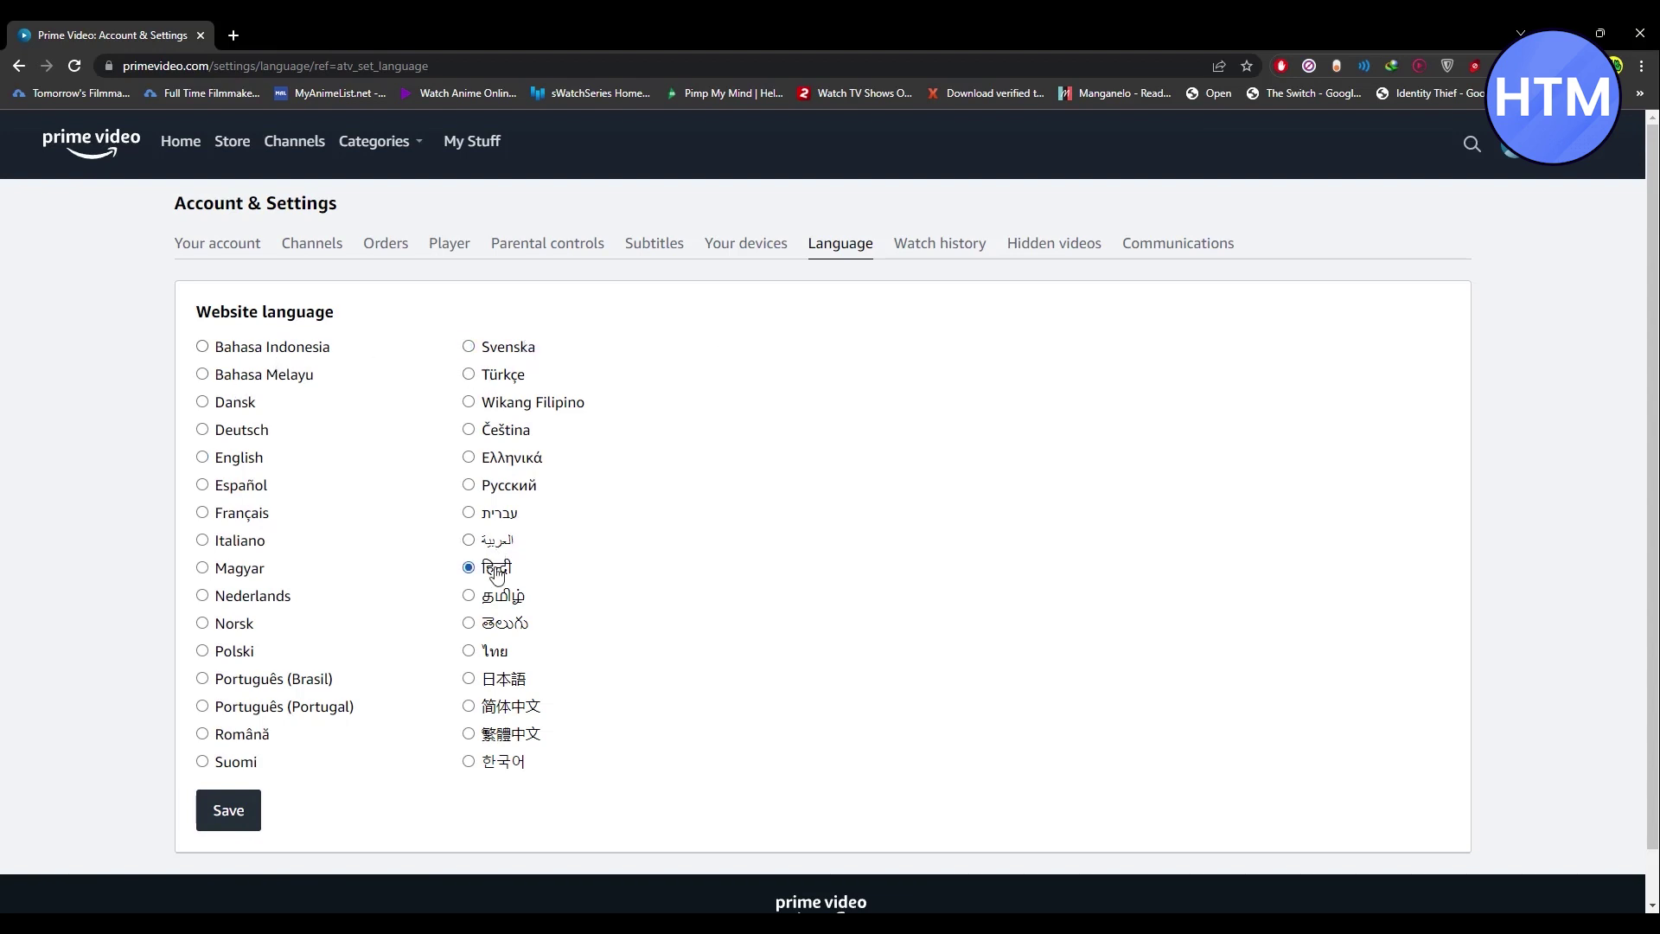
left_click(228, 811)
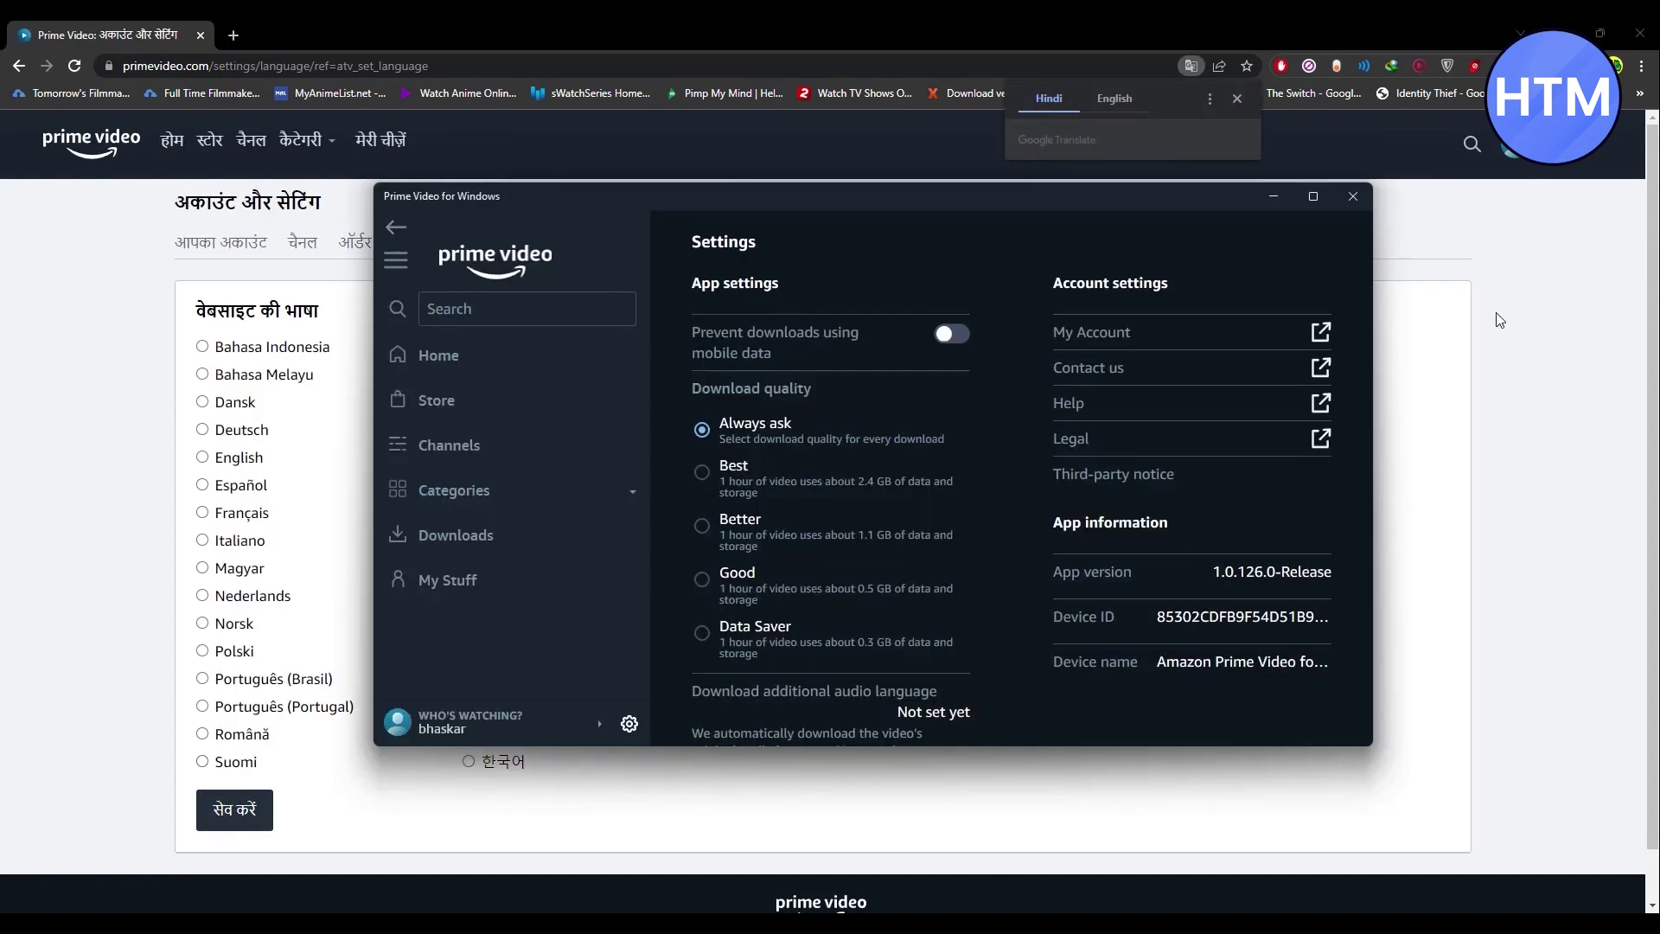
left_click(1353, 198)
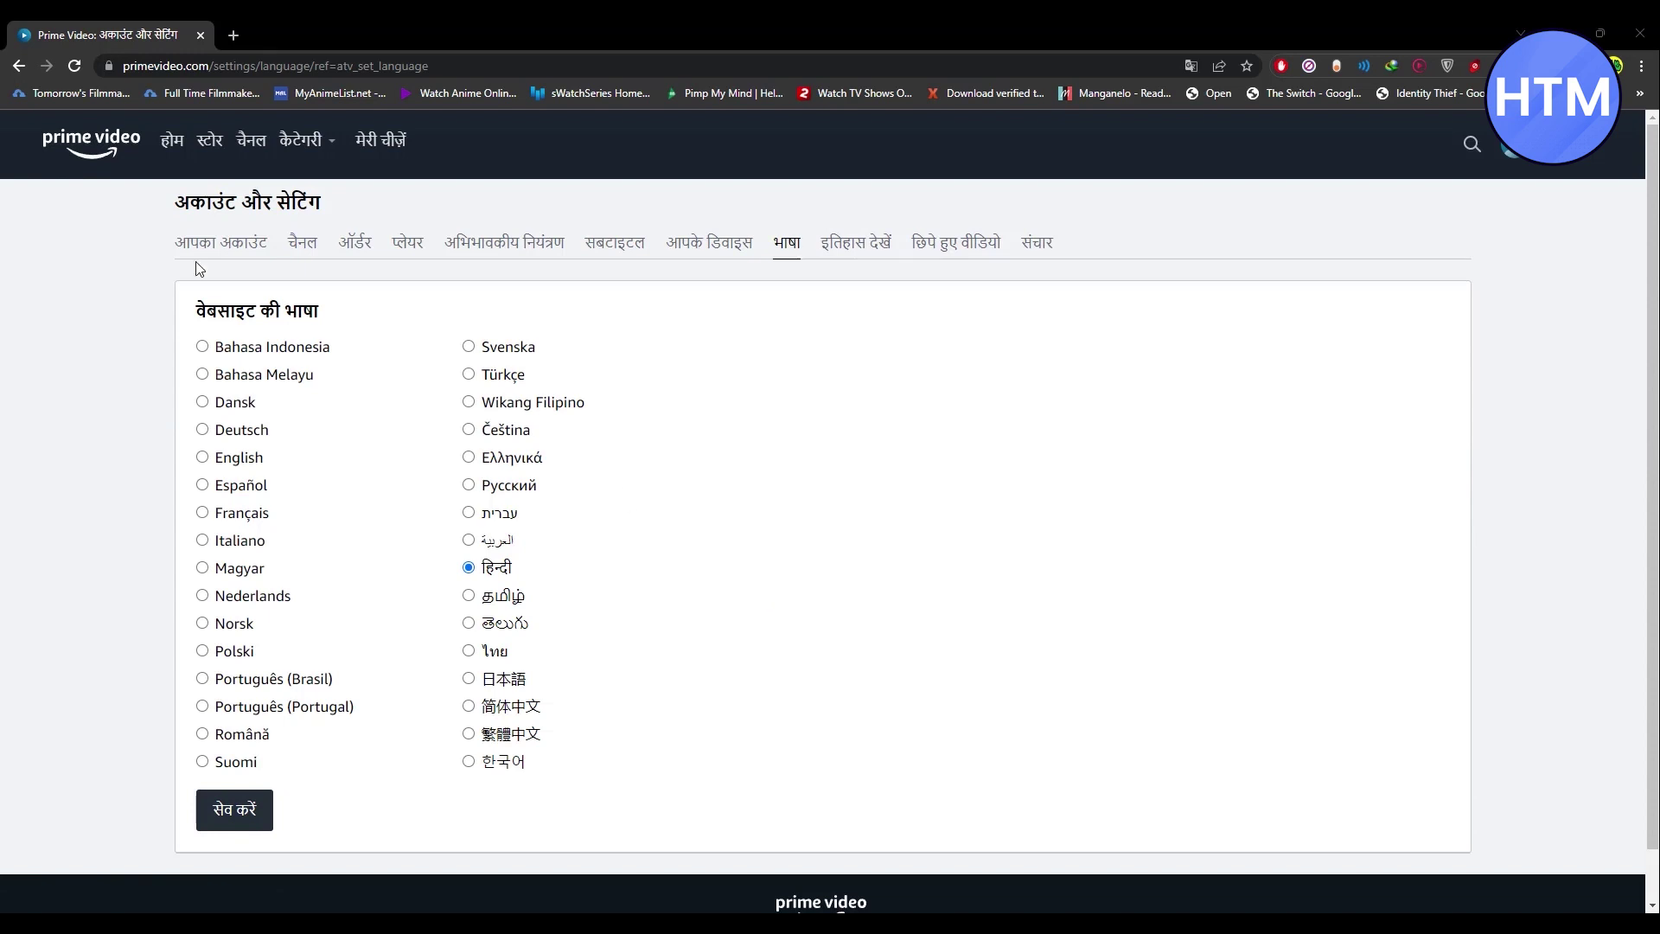
- View the storefront home page in Hindi in a new tab, then return to the settings tab
middle_click(84, 161)
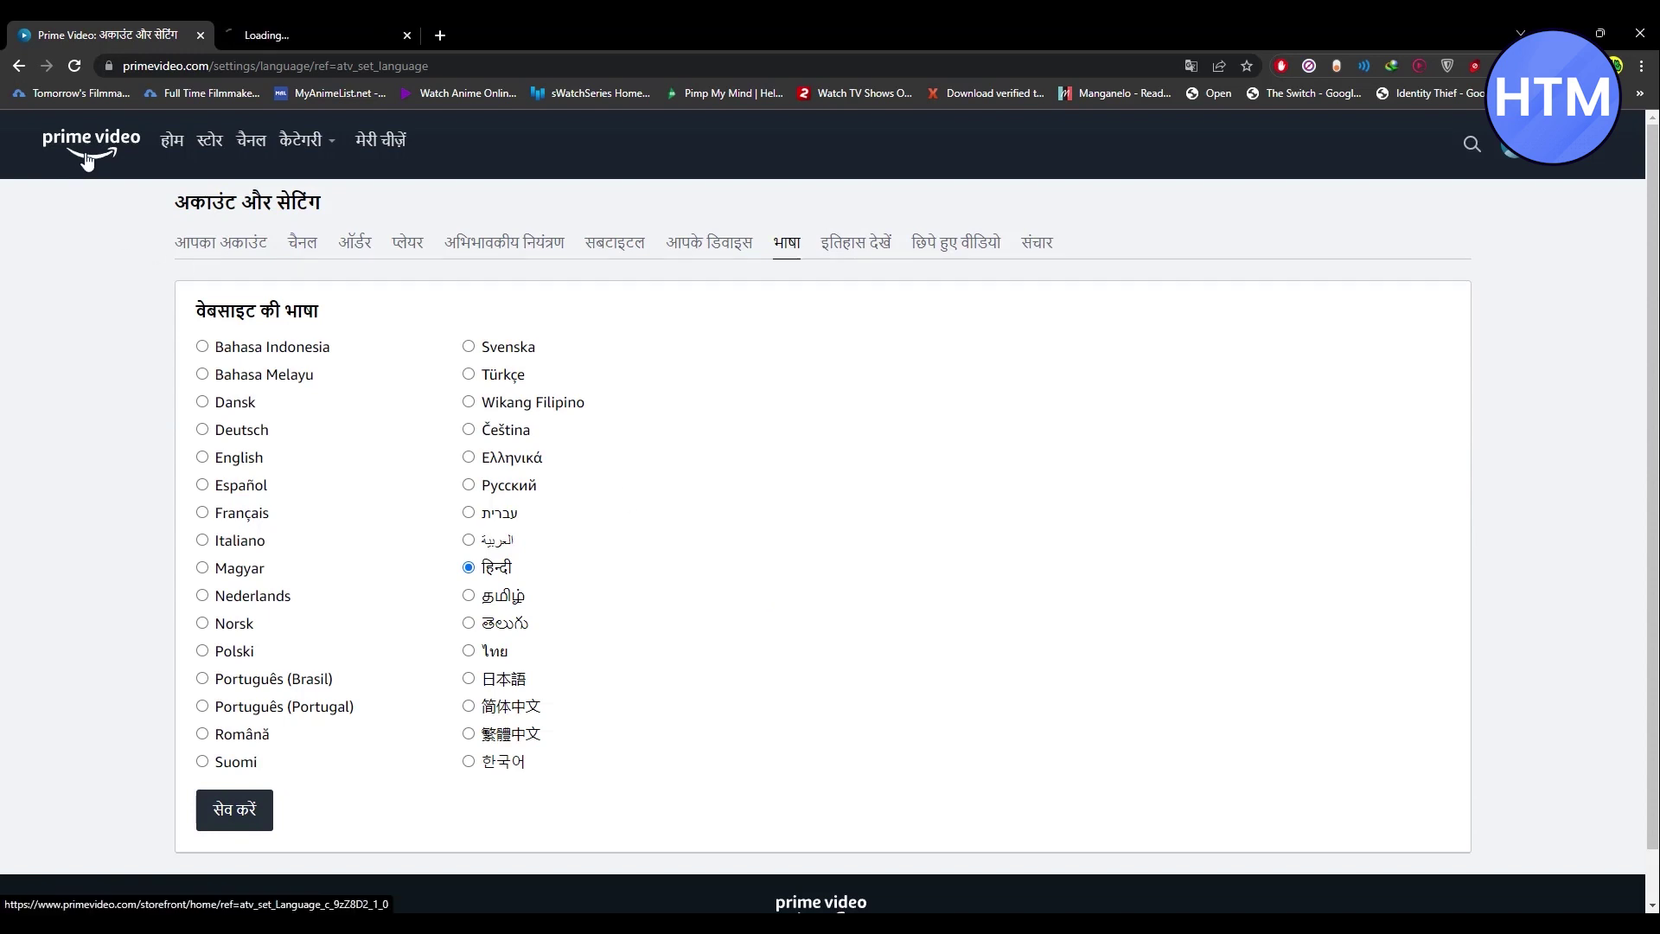
left_click(296, 29)
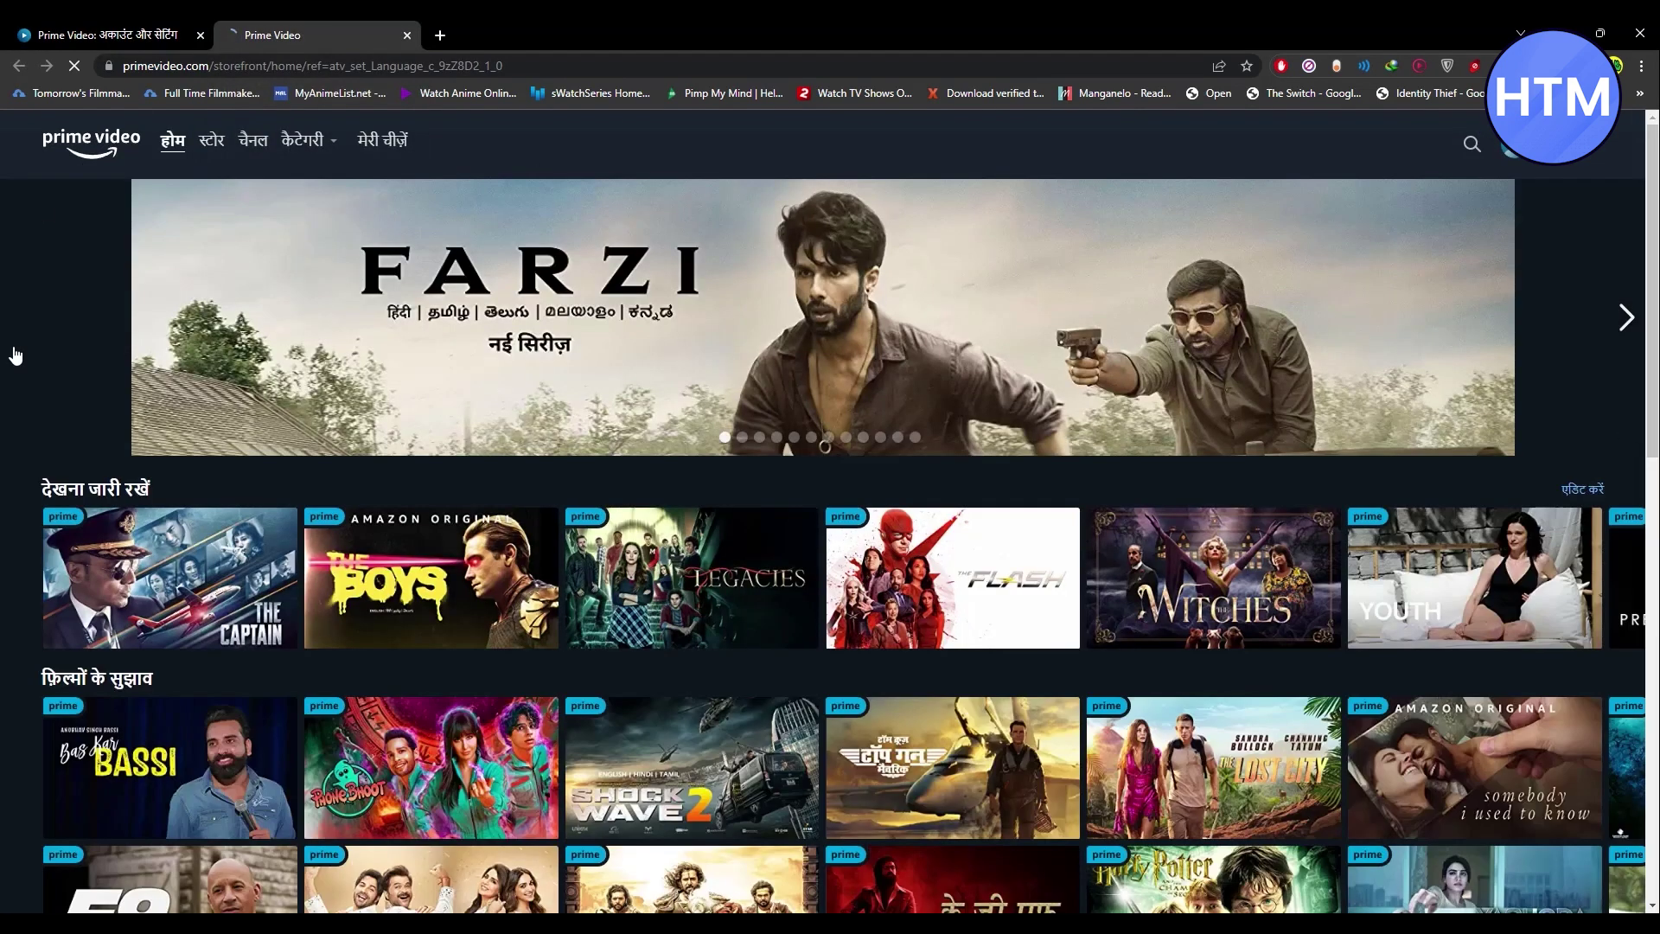
scroll(102, 274, "down", 3)
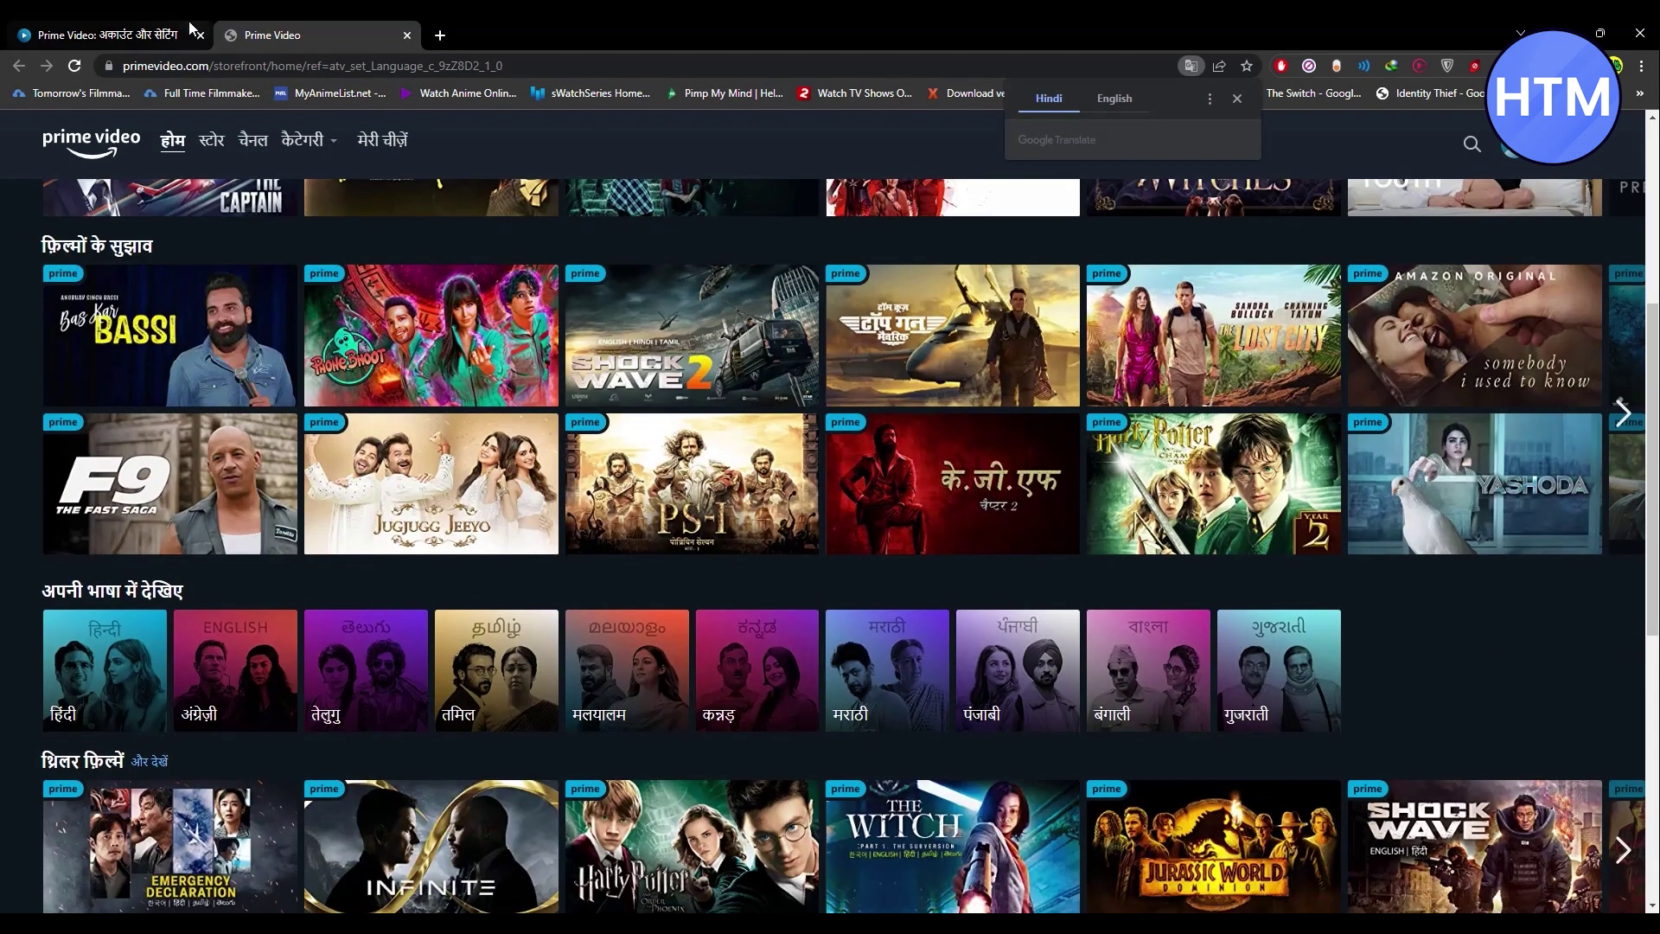
left_click(159, 32)
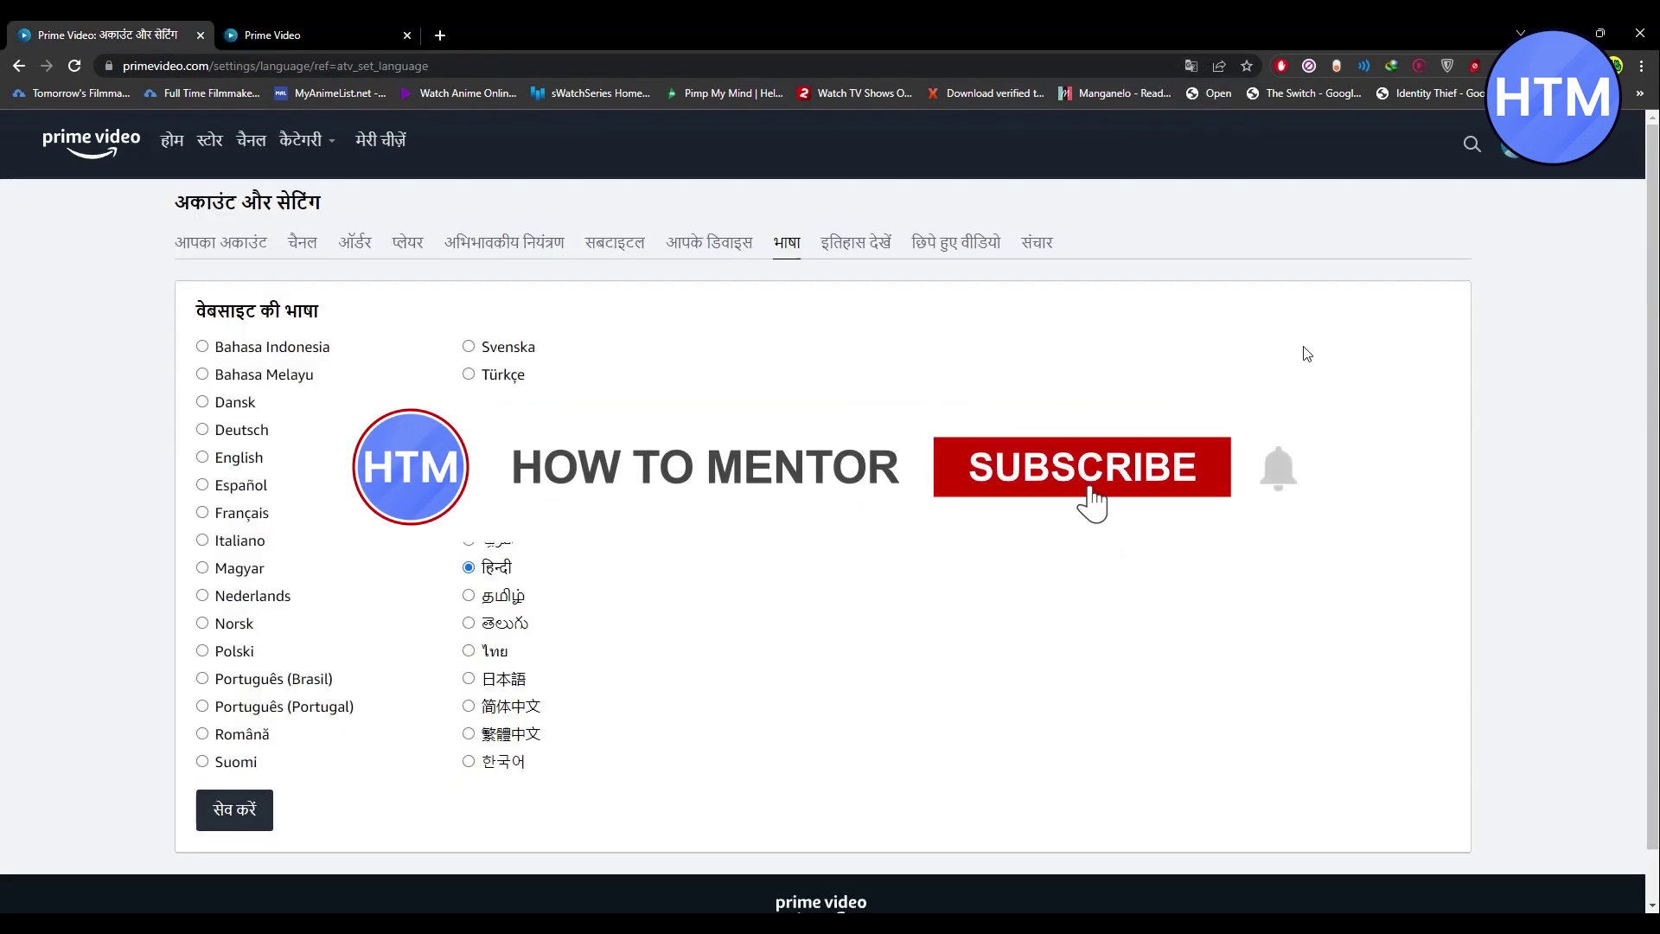